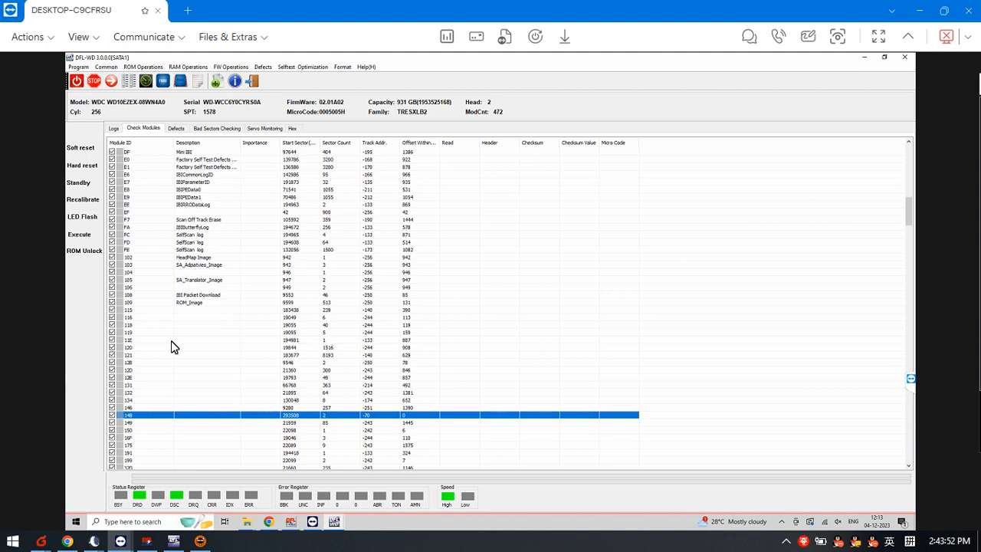
scroll(177, 341, down, 3)
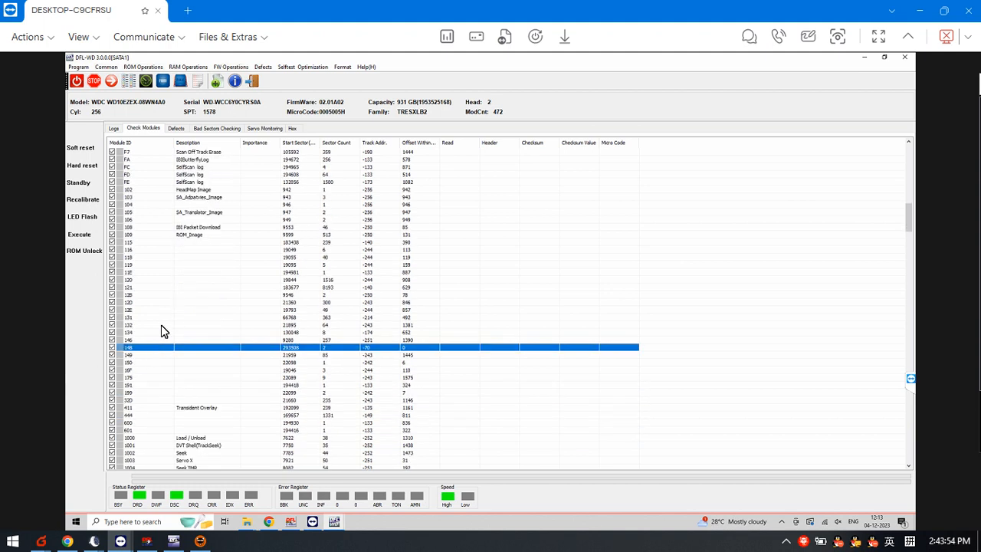
Review the drive's initialization log, and return to module 148 in the firmware module list.
click(114, 129)
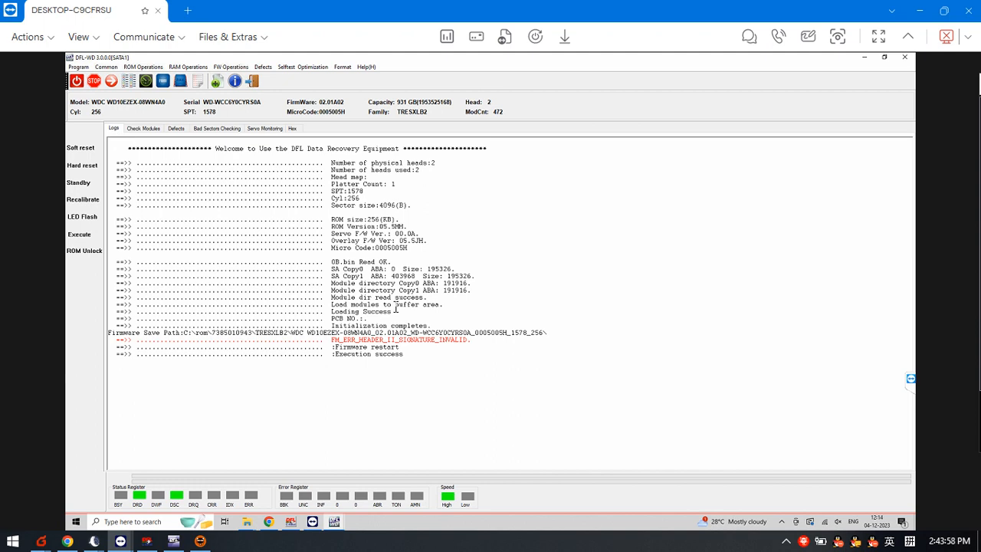
click(145, 128)
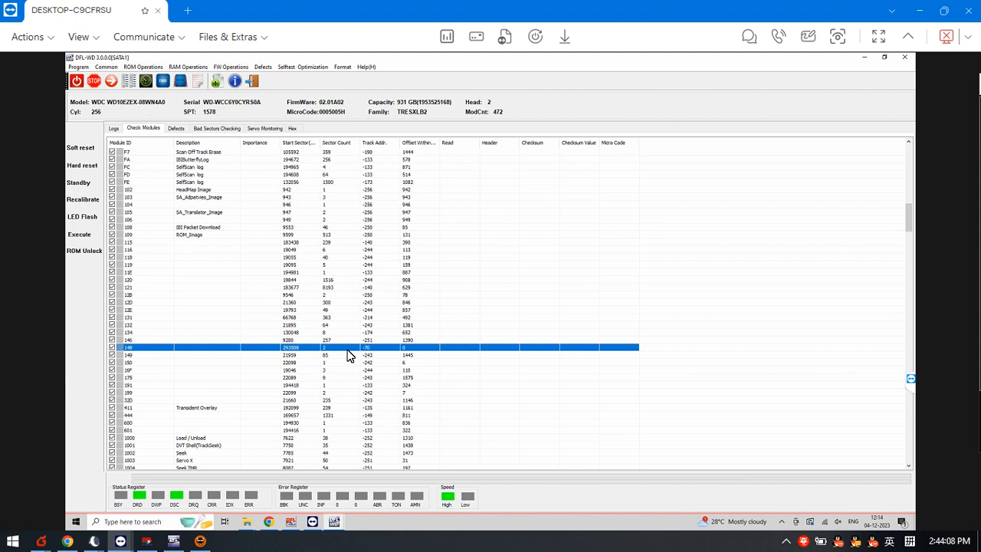
right_click(183, 353)
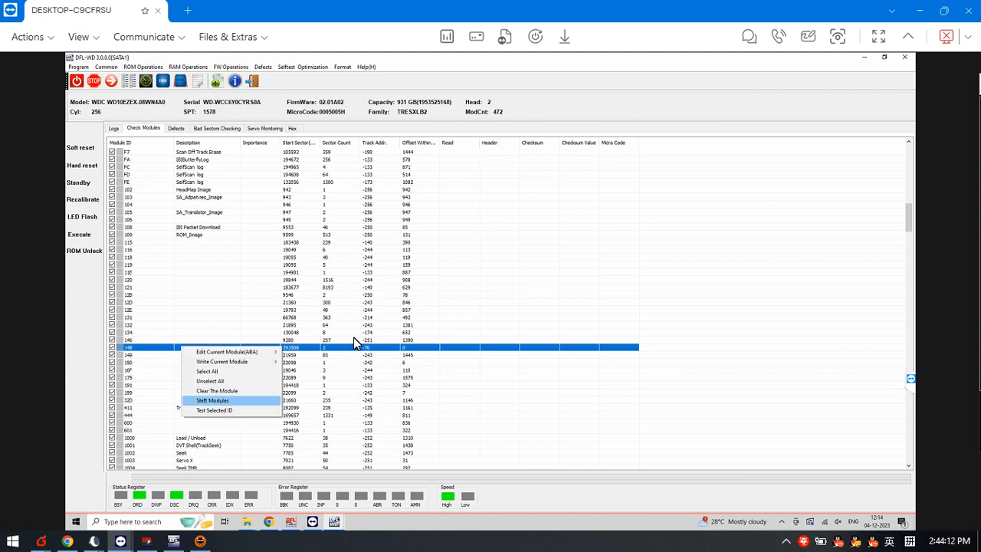
click(371, 349)
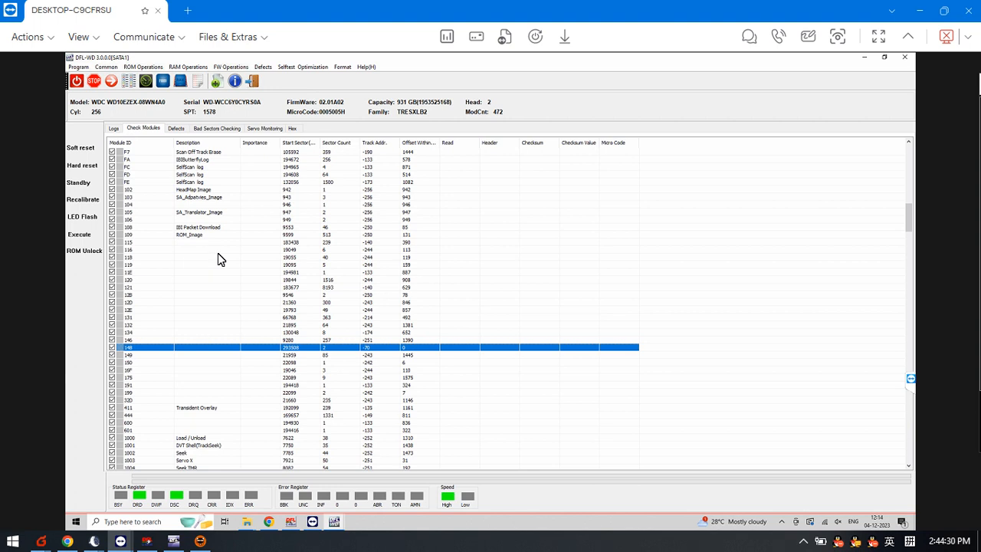
Exit the current drive session and start a new one in Normal mode for the WDC Marvell family.
click(255, 83)
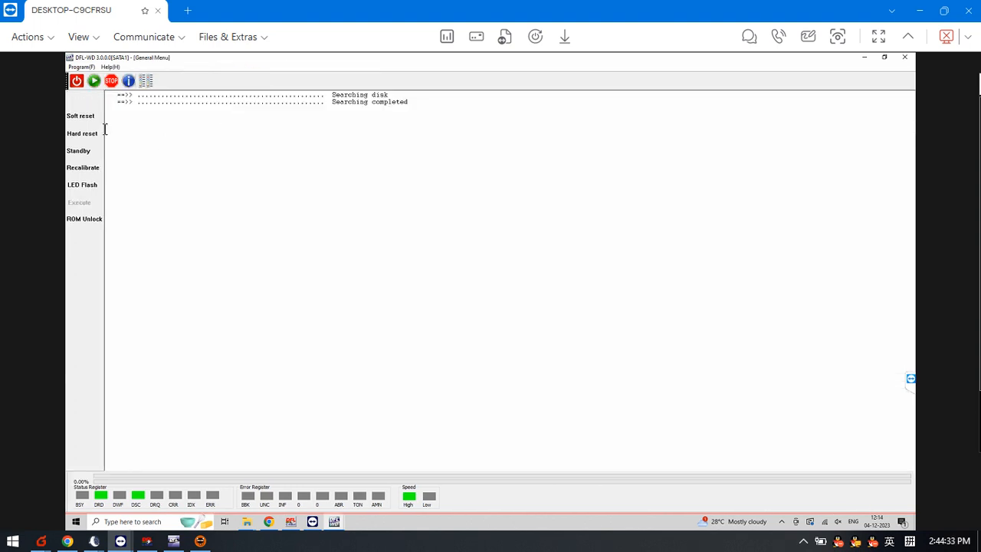
click(94, 82)
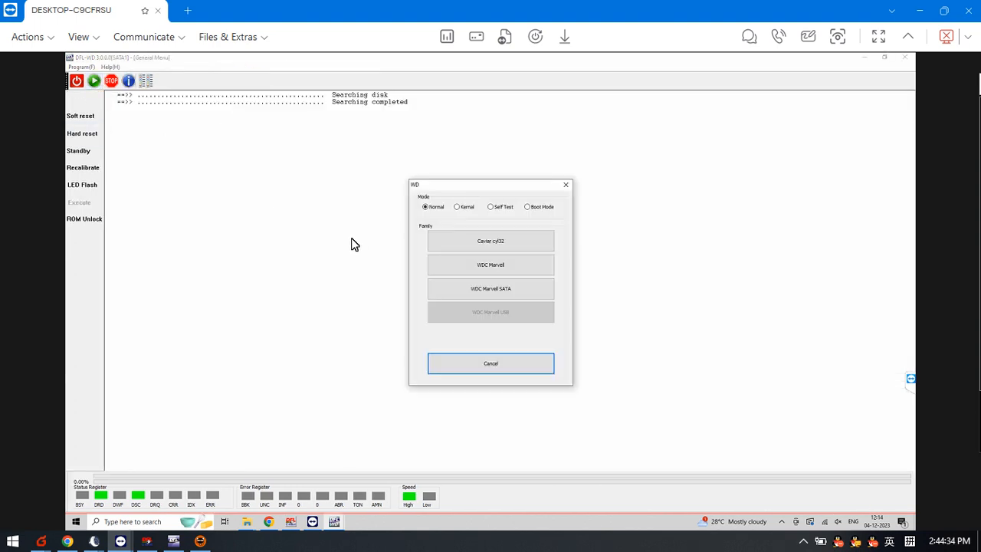
click(512, 271)
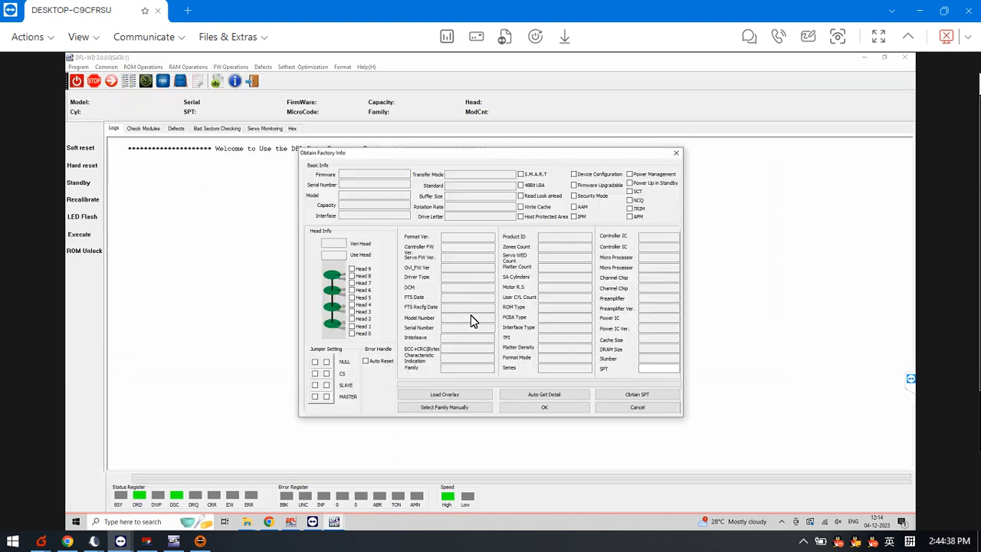
Obtain the drive's factory details automatically and accept the proposed firmware save directory.
click(545, 395)
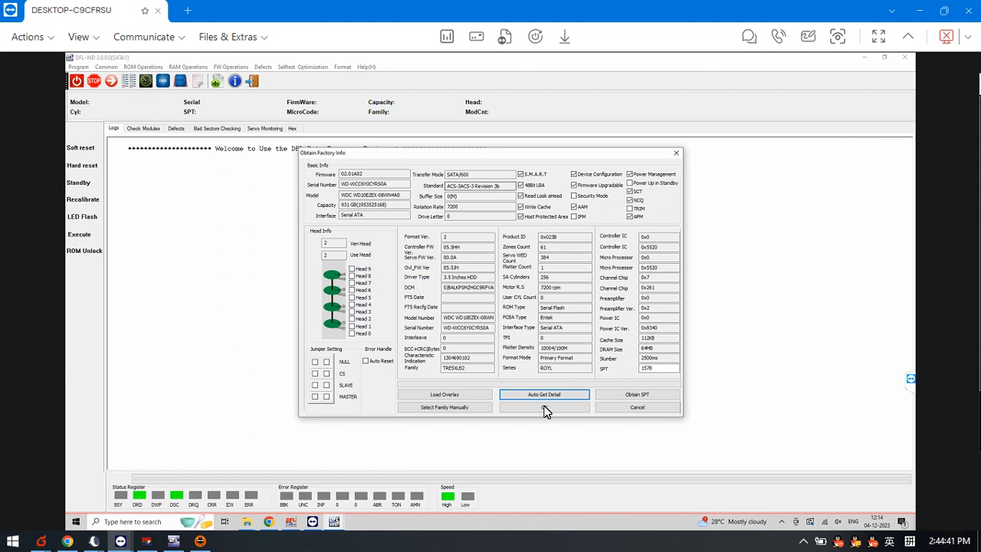
click(541, 408)
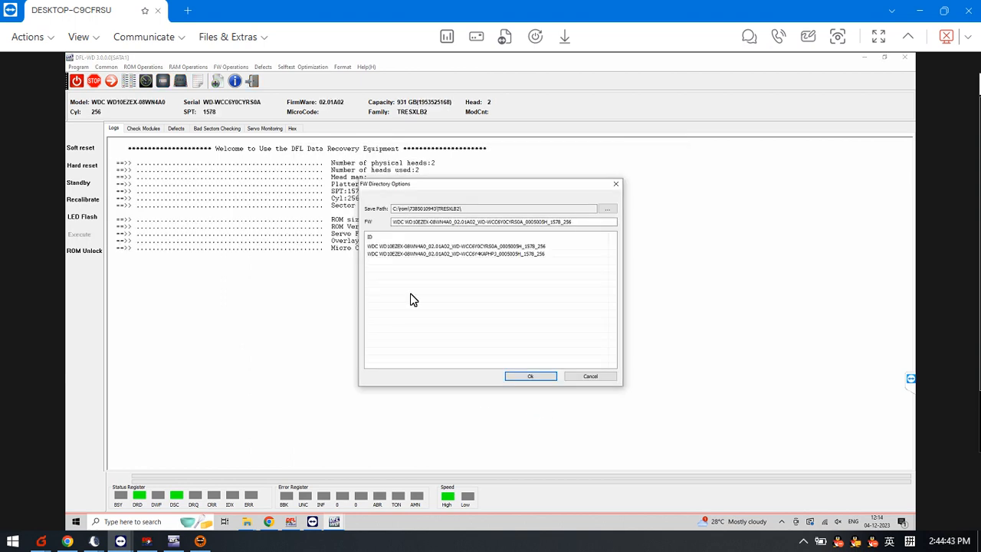
click(531, 376)
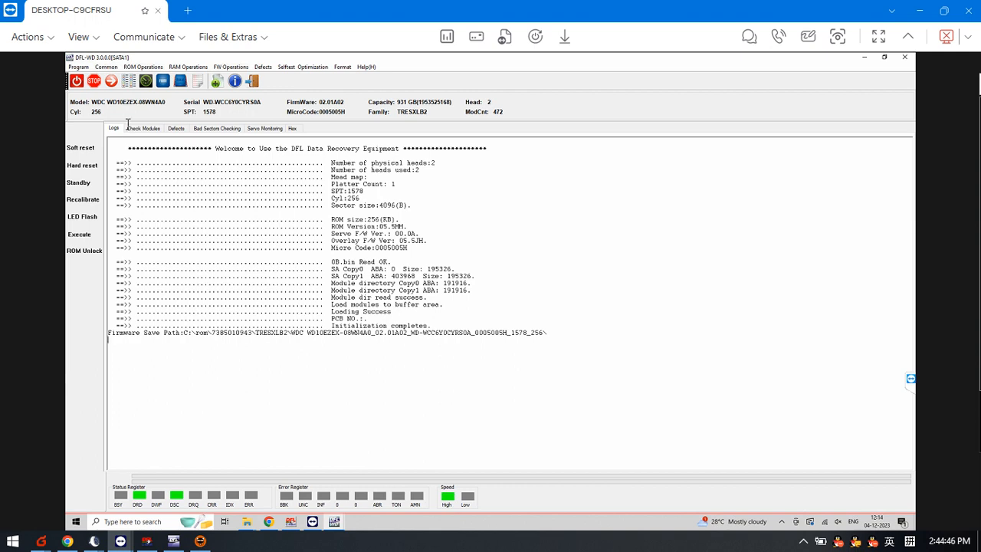
Load the firmware module list and examine the hex content of module 148 without writing anything.
click(151, 128)
click(152, 142)
click(152, 141)
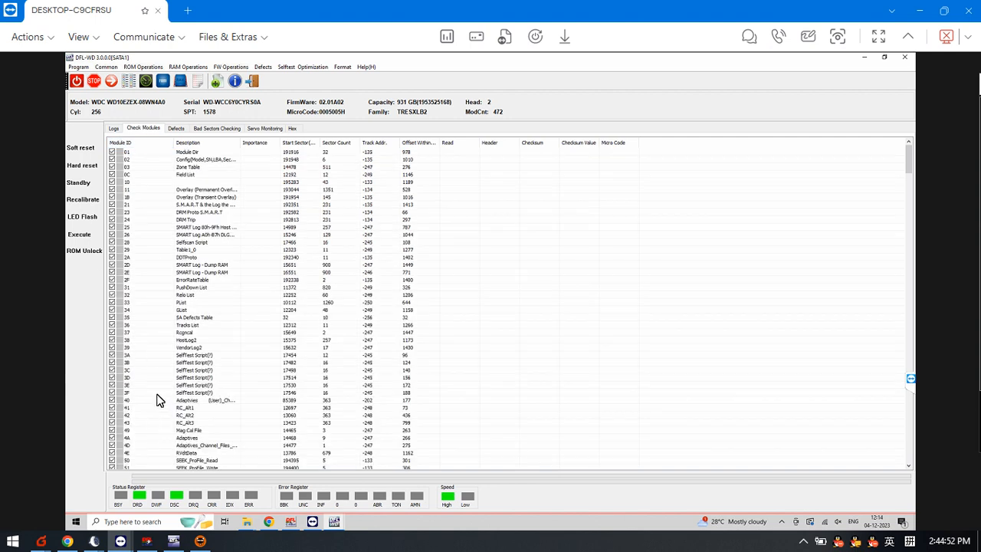
scroll(159, 364, down, 10)
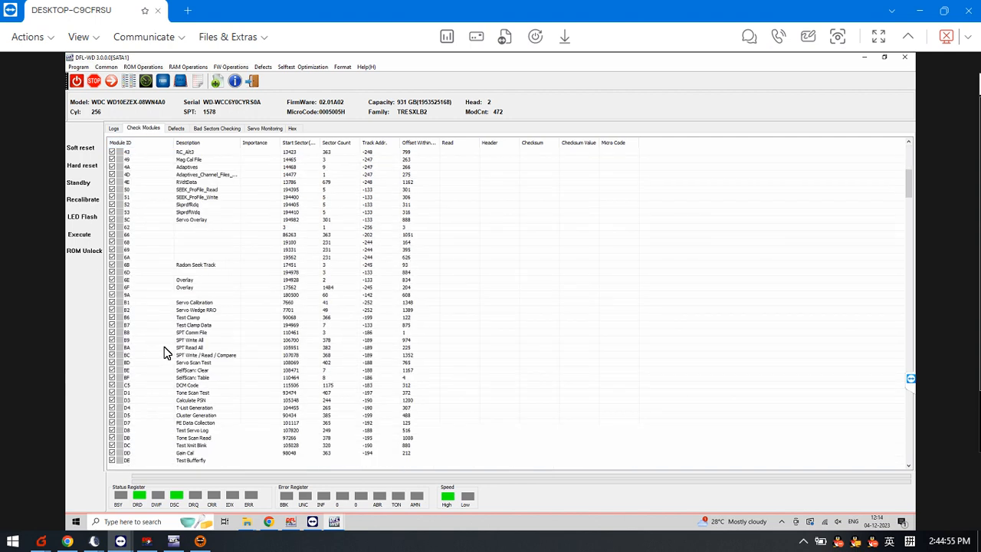
scroll(164, 352, down, 12)
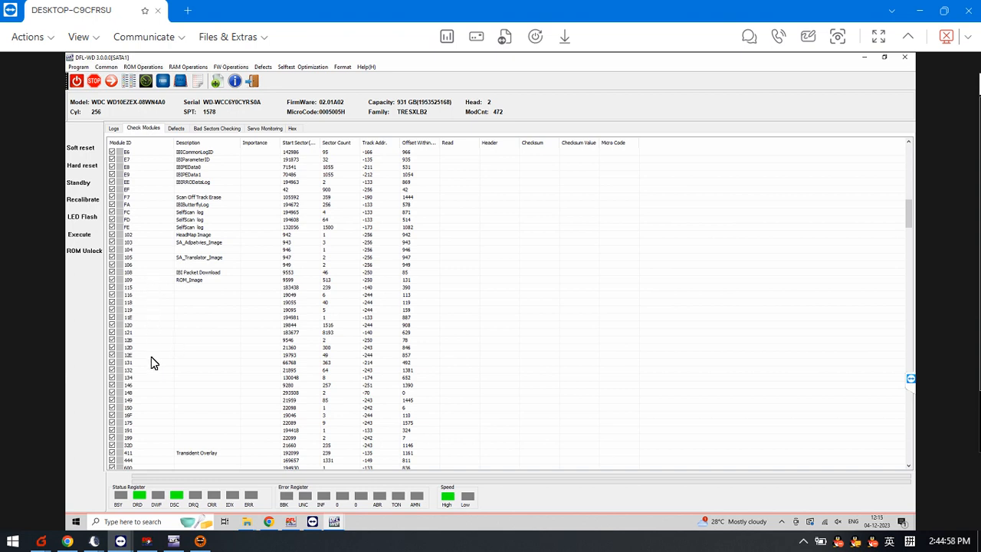
double_click(155, 393)
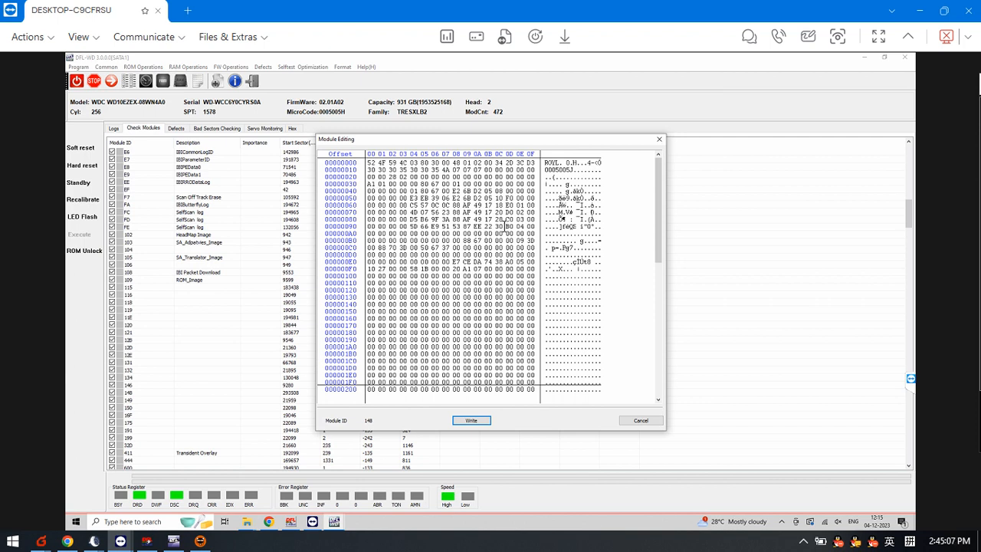
click(640, 422)
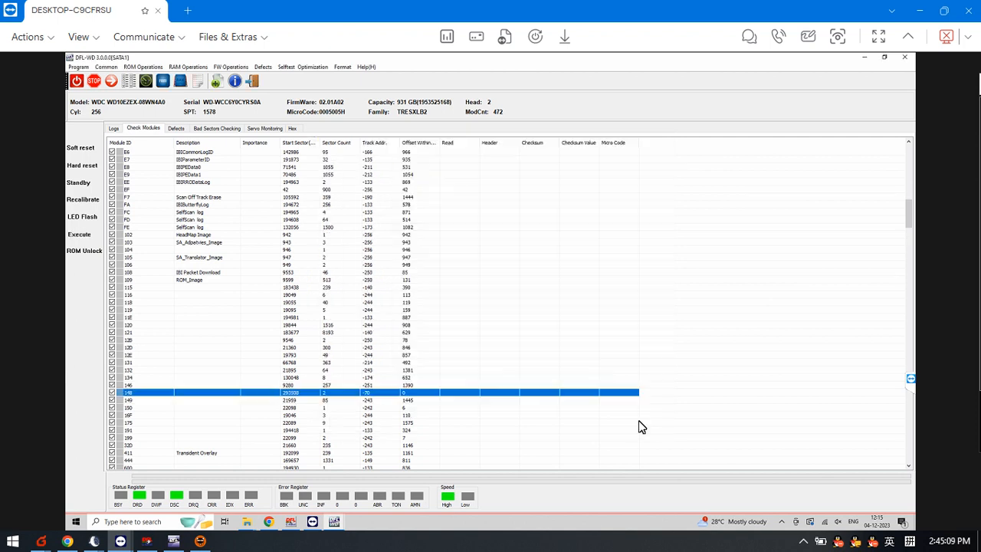
double_click(148, 398)
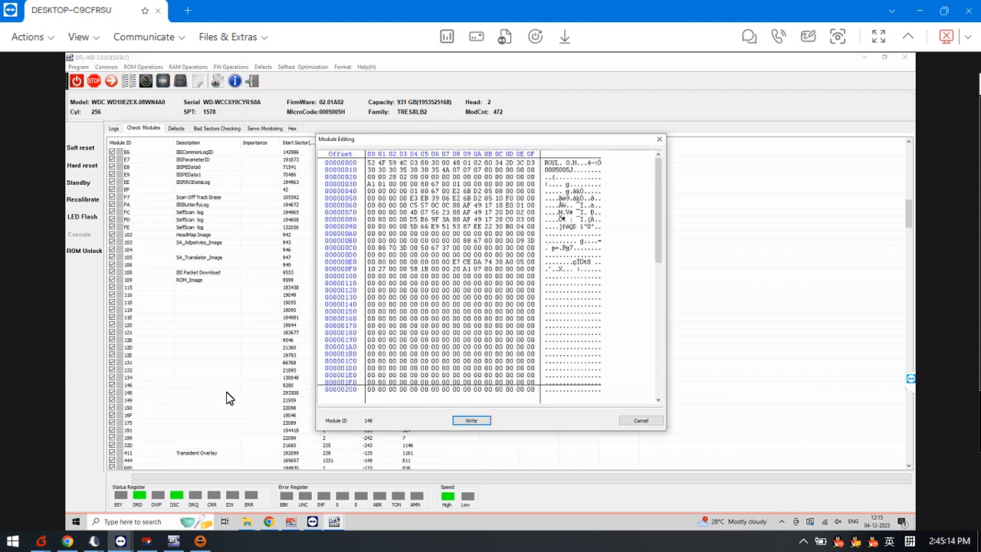
click(648, 426)
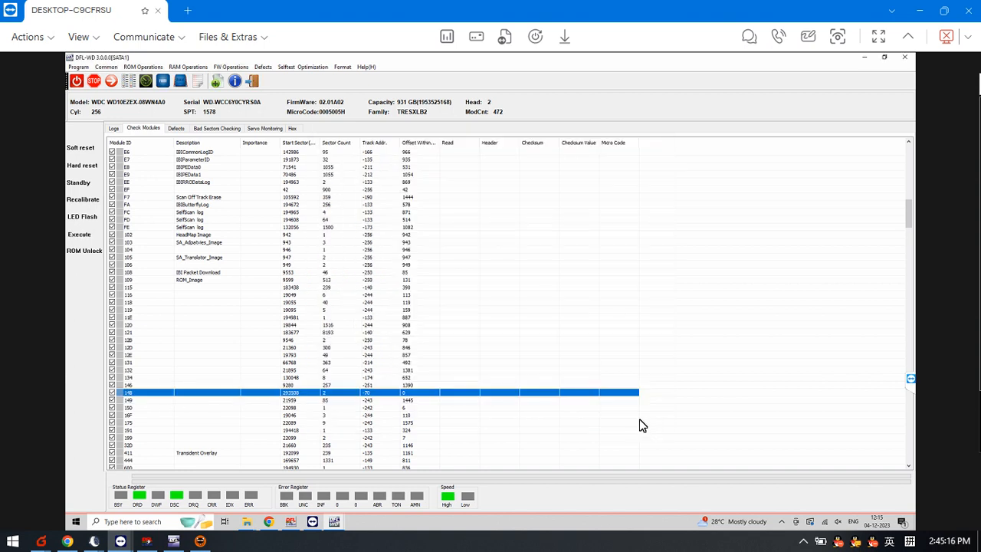
Clear module 148 on the drive and confirm the operation.
right_click(148, 395)
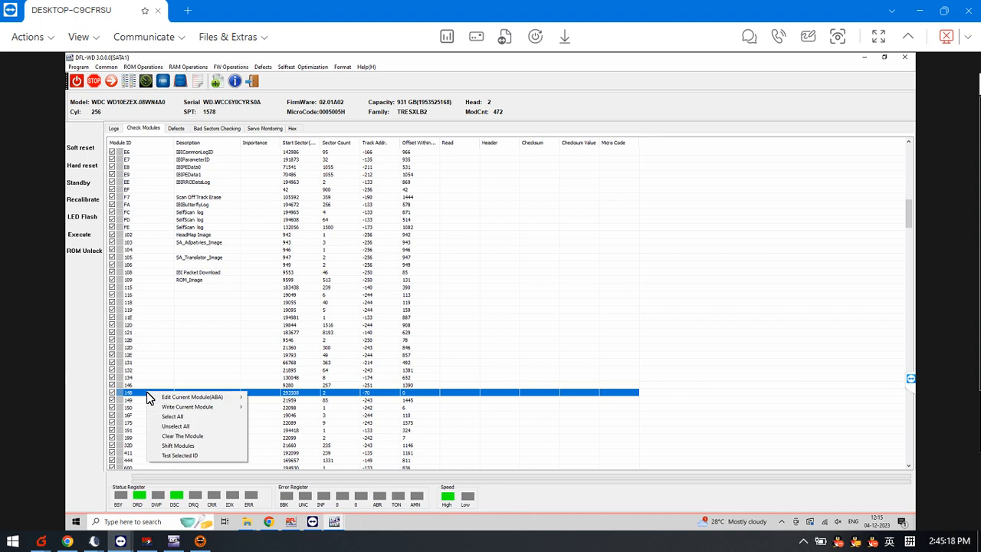
click(197, 436)
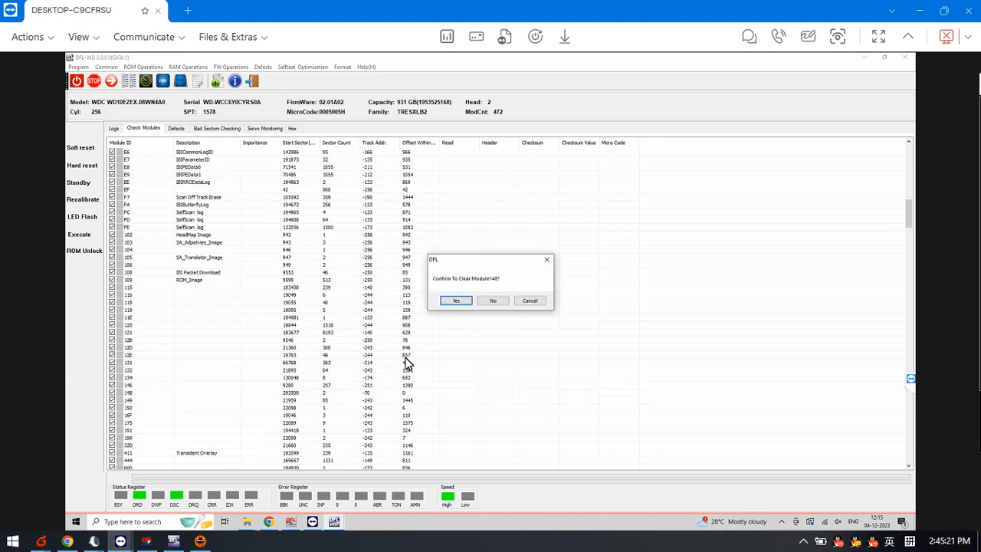
click(454, 302)
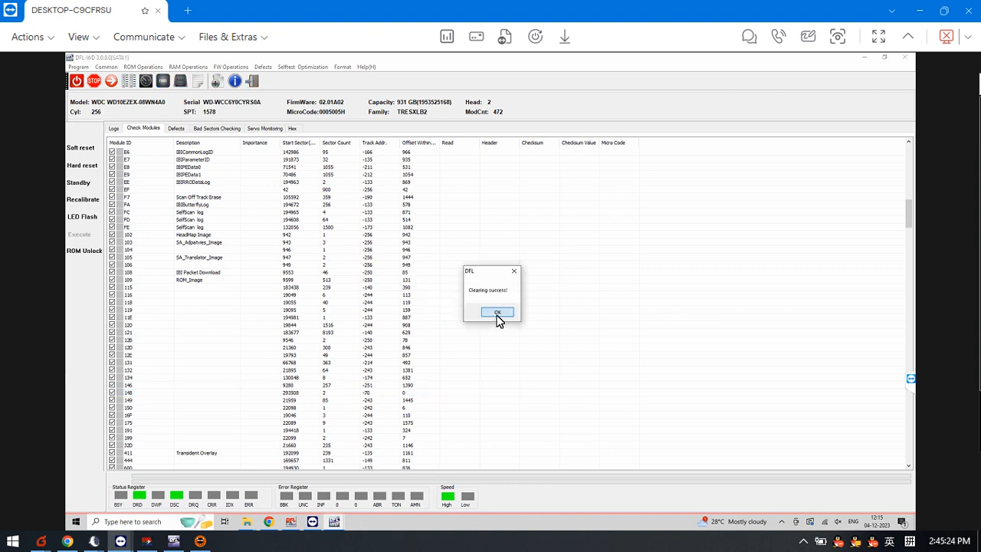
click(497, 314)
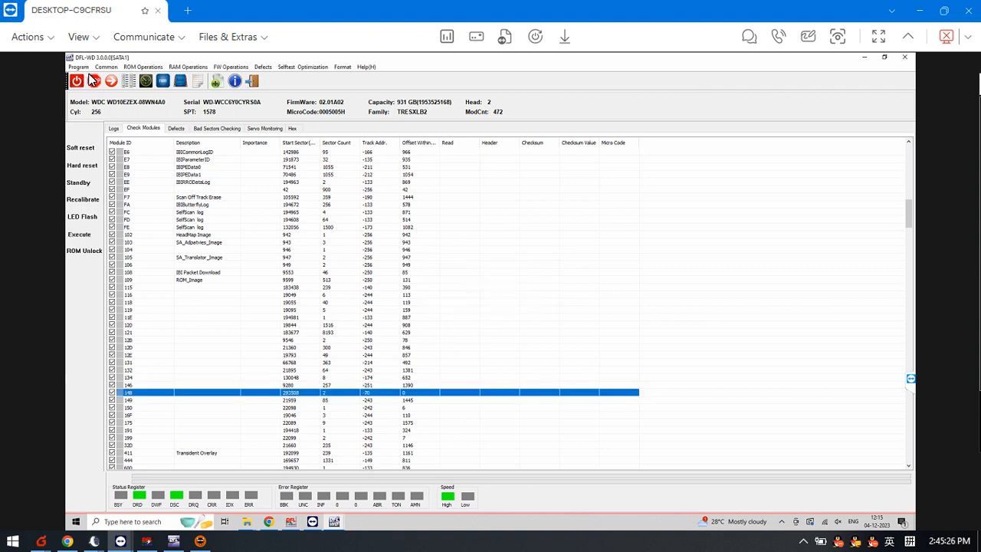
click(129, 82)
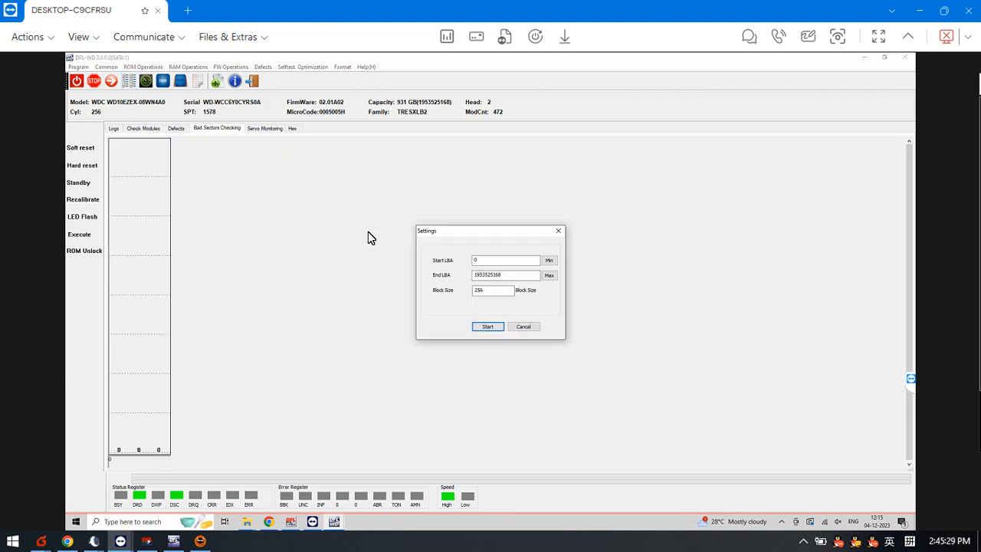
click(492, 328)
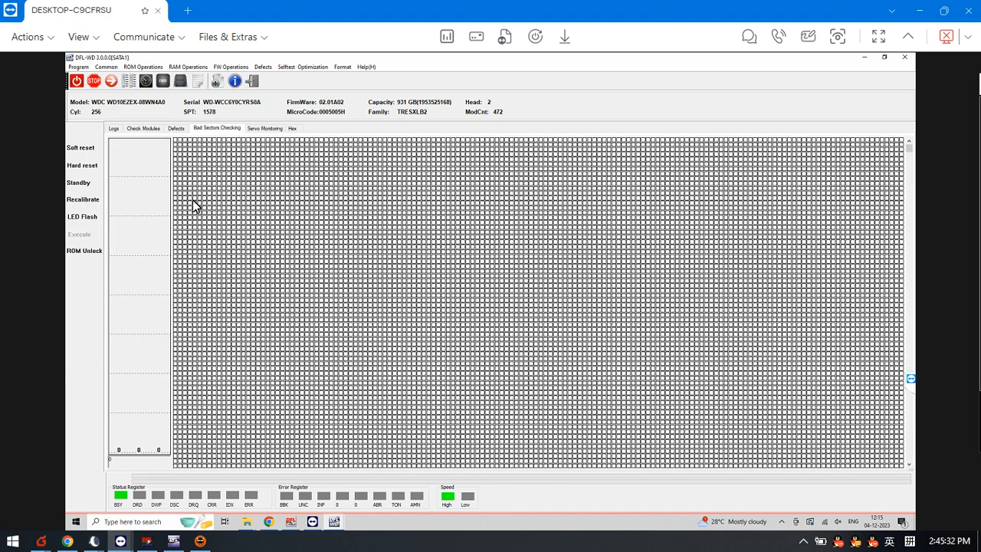
right_click(255, 180)
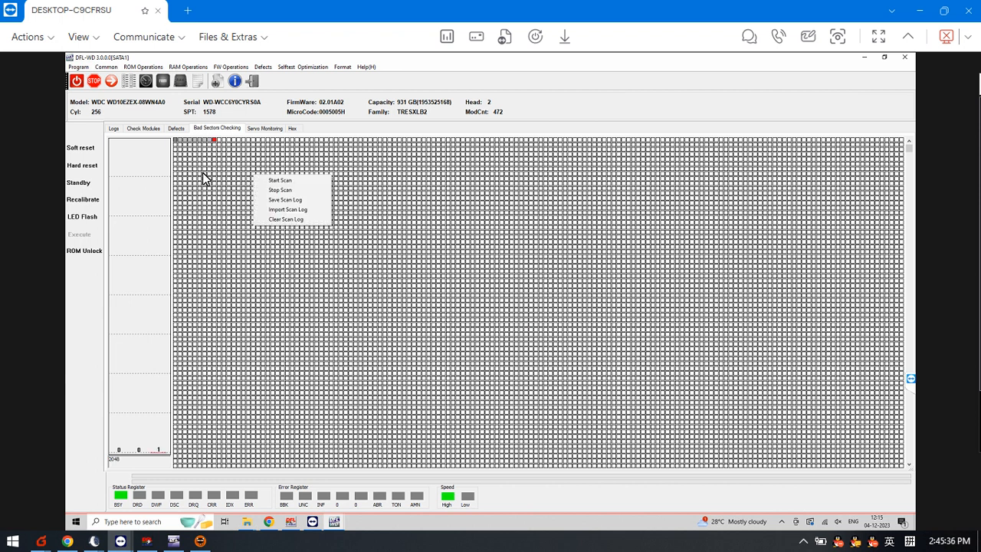
click(222, 179)
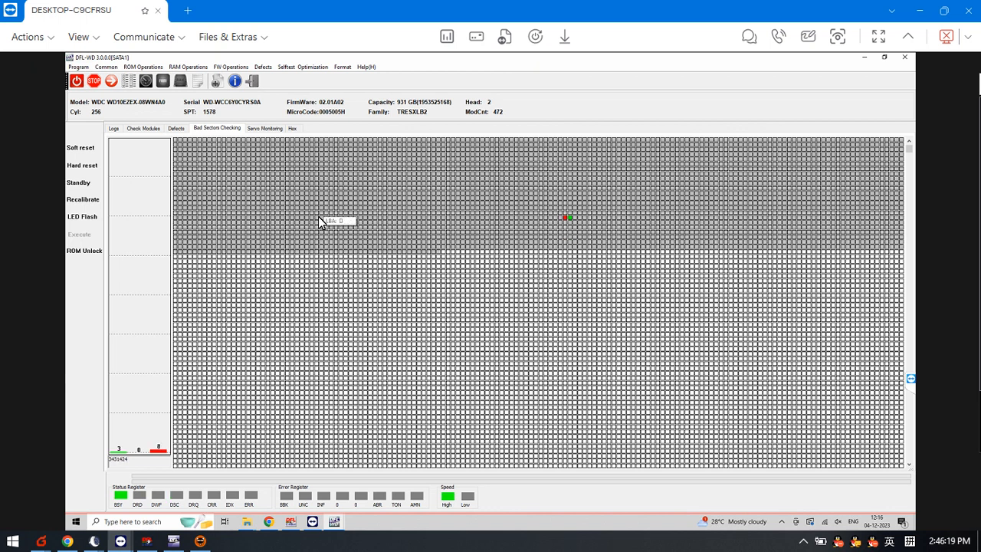
Return to the module list and send the message "ok now" in the remote session chat.
click(140, 130)
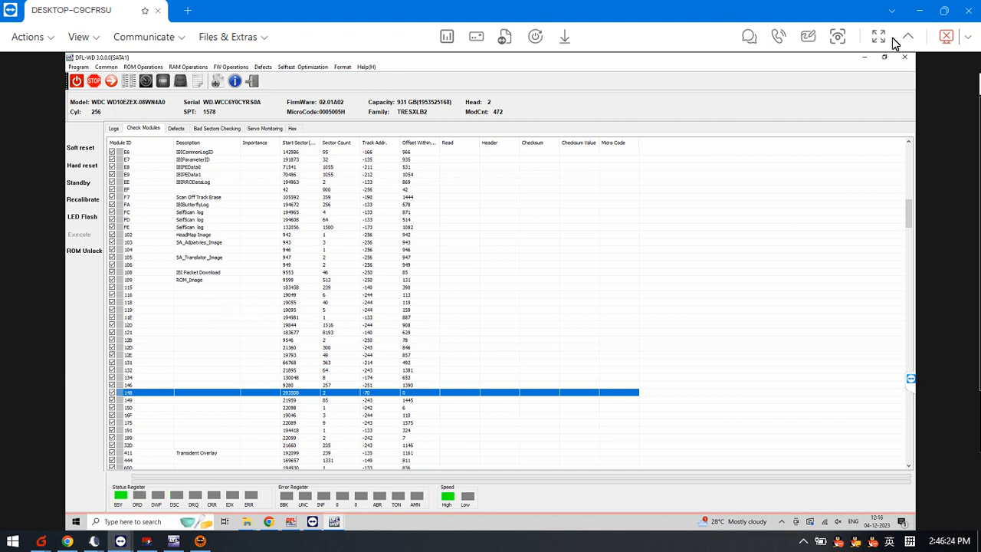
click(749, 36)
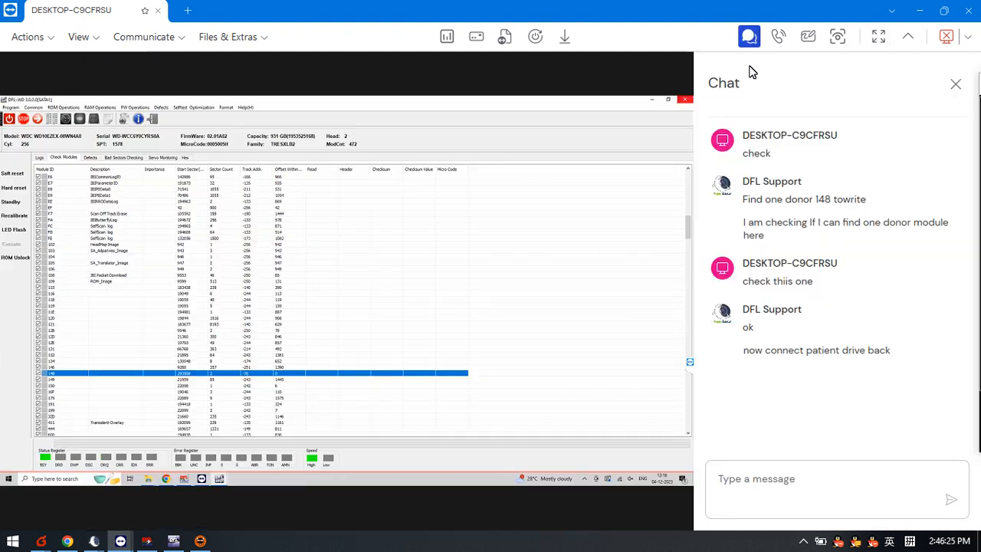
click(758, 478)
text(ok now)
key(Return)
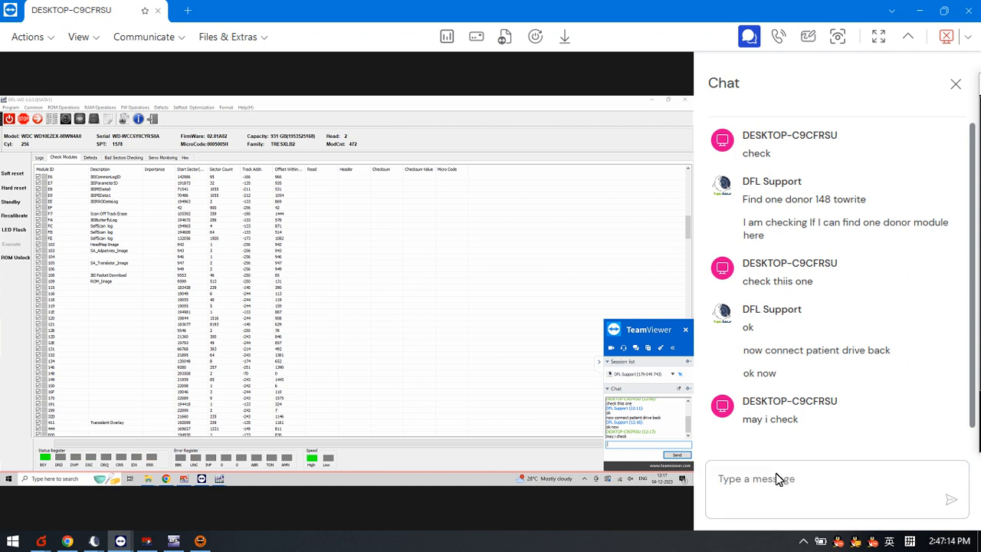
Reply "yes" to the remote client's question in the chat.
click(762, 477)
text(yes)
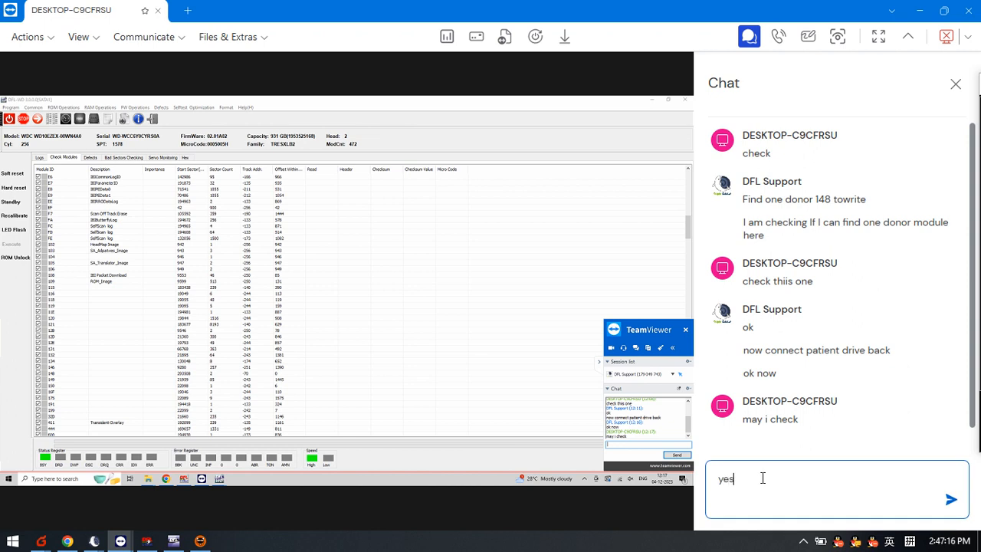
key(Return)
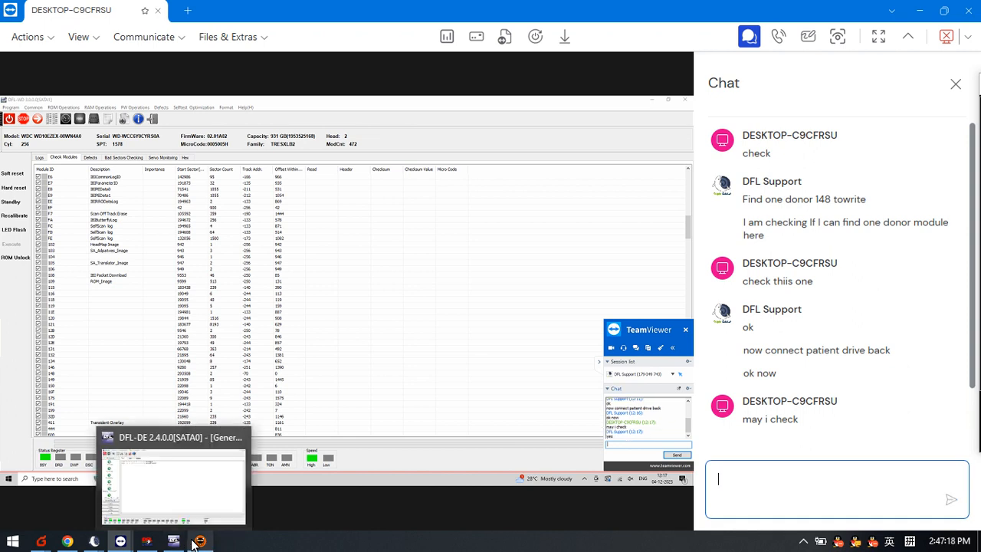
click(199, 541)
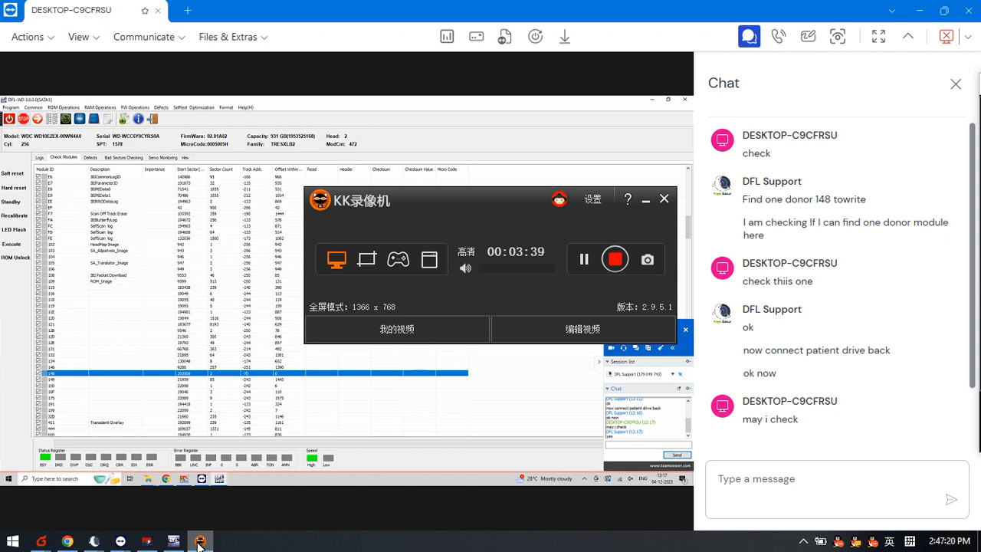
click(199, 541)
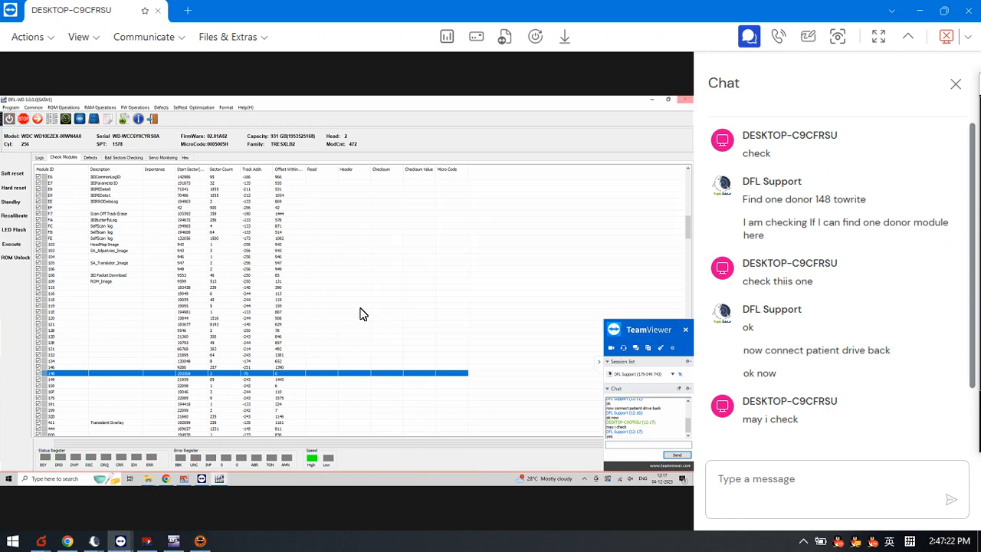